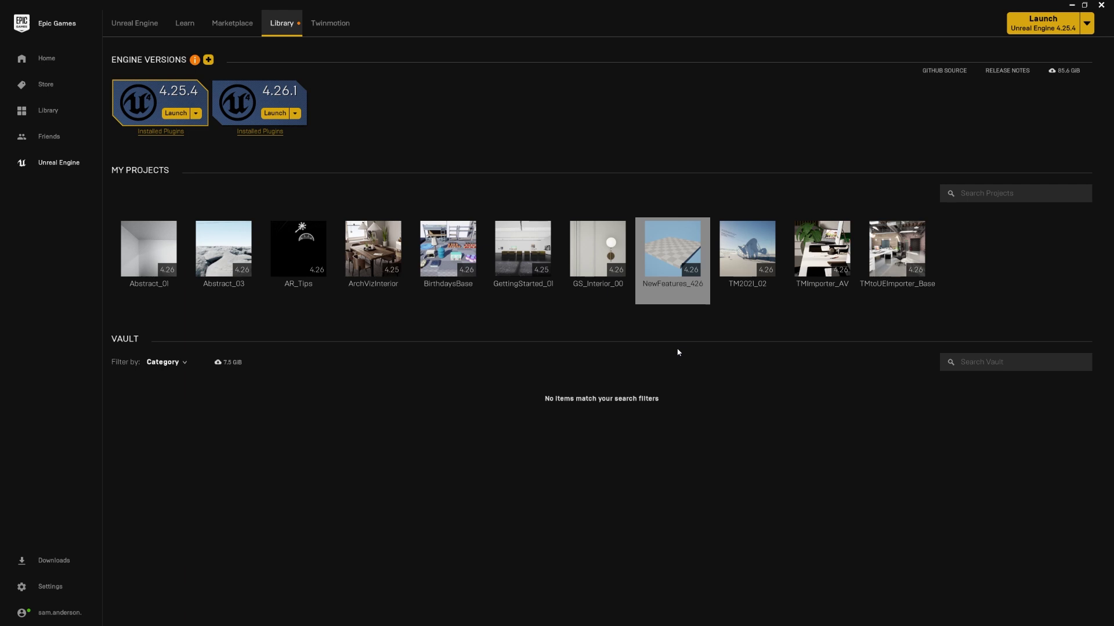
Bring up the context menu for the NewFeatures_426 project in My Projects
{"action": "right_click", "coordinate": [679, 273]}
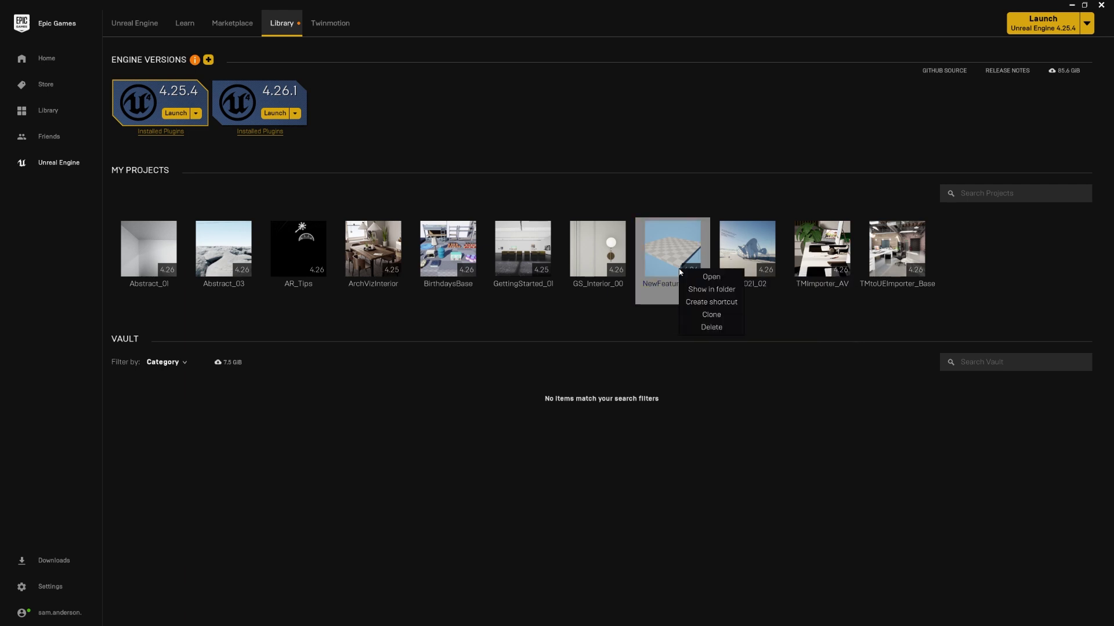
Show NewFeatures_426 in its folder on disk and open the Saved subfolder
{"action": "left_click", "coordinate": [693, 288]}
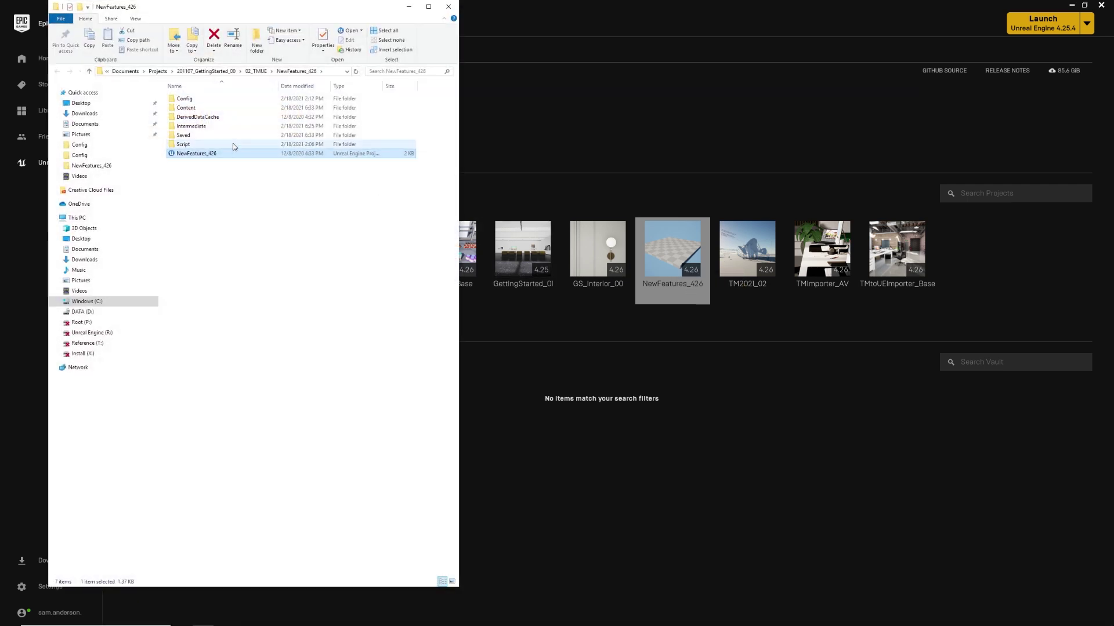
{"action": "double_click", "coordinate": [200, 139]}
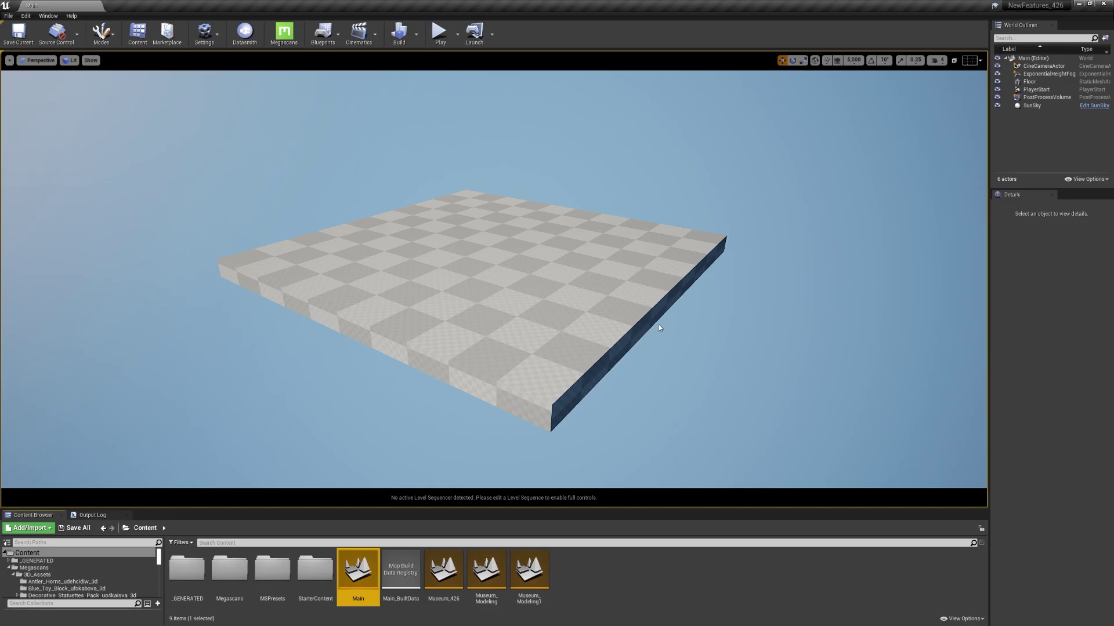
Open the Museum_Modeling1 level and frame the gallery room in the viewport
{"action": "double_click", "coordinate": [527, 564]}
{"action": "right_click_drag", "start_coordinate": [522, 391], "coordinate": [557, 391]}
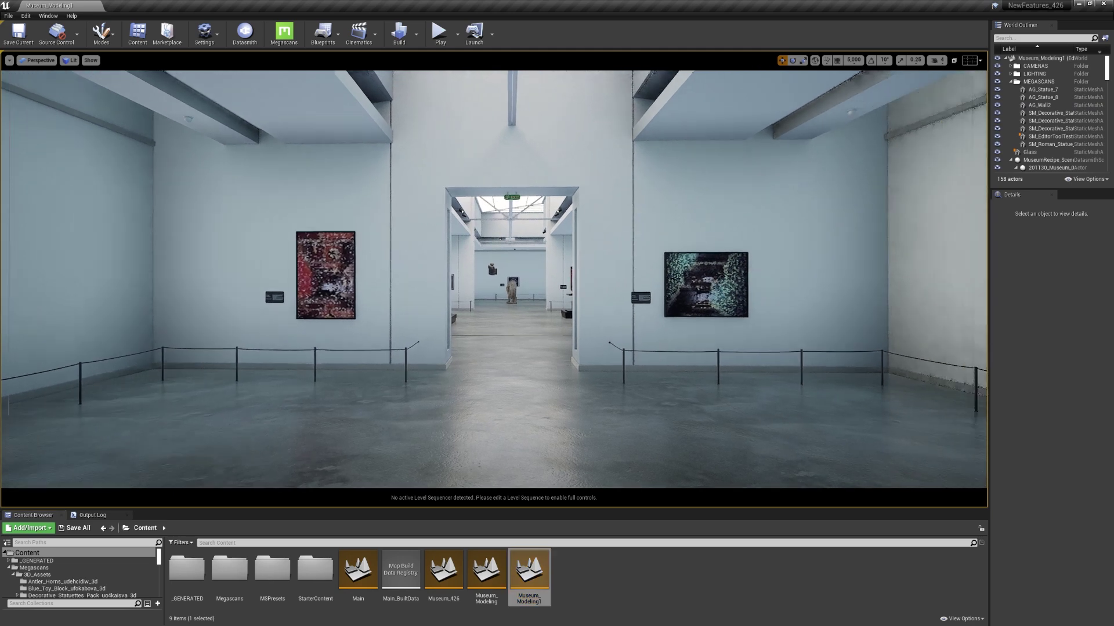
{"action": "right_click", "coordinate": [658, 389]}
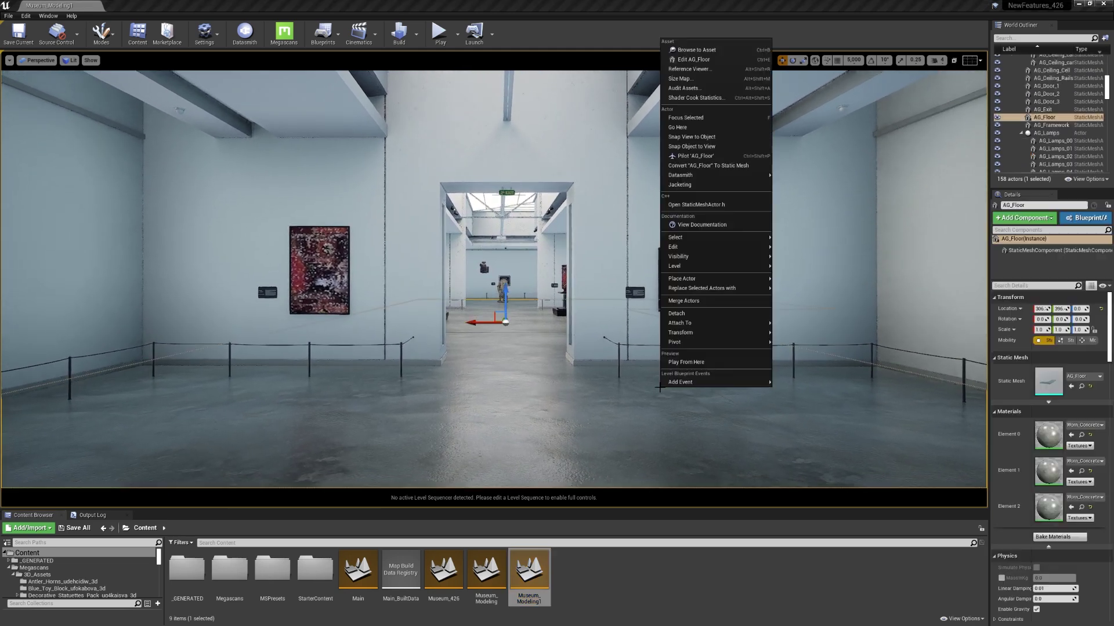
{"action": "key", "text": "Escape"}
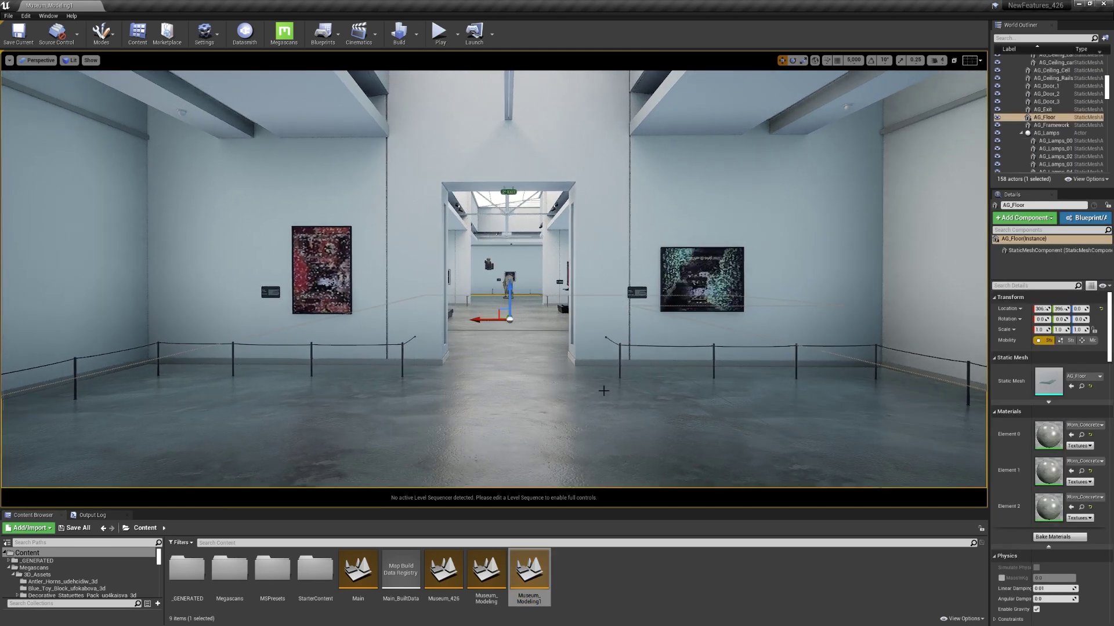
{"action": "key", "text": "g"}
Run HighResShot 192x192 from the console and open the saved screenshot's folder
{"action": "key", "text": "grave"}
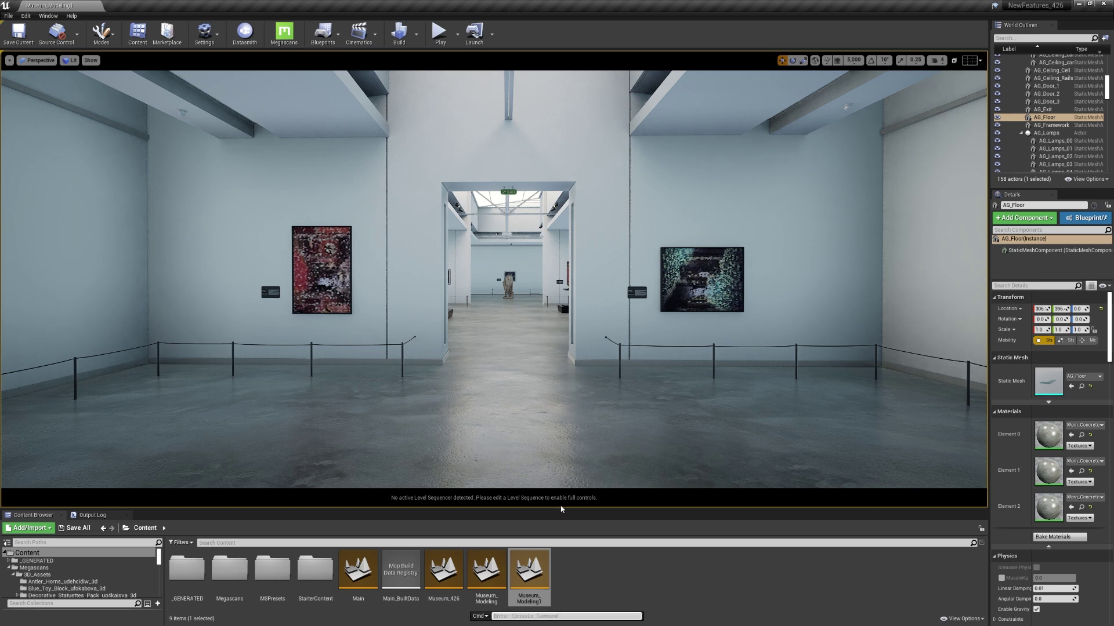
{"action": "type", "text": "High"}
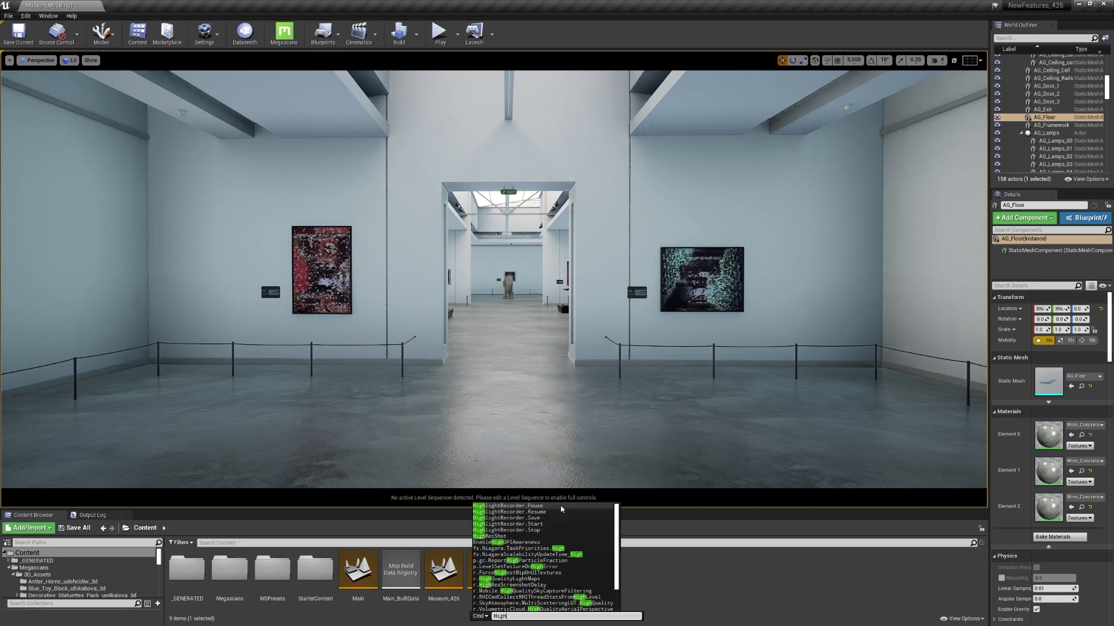
{"action": "type", "text": "ResShot"}
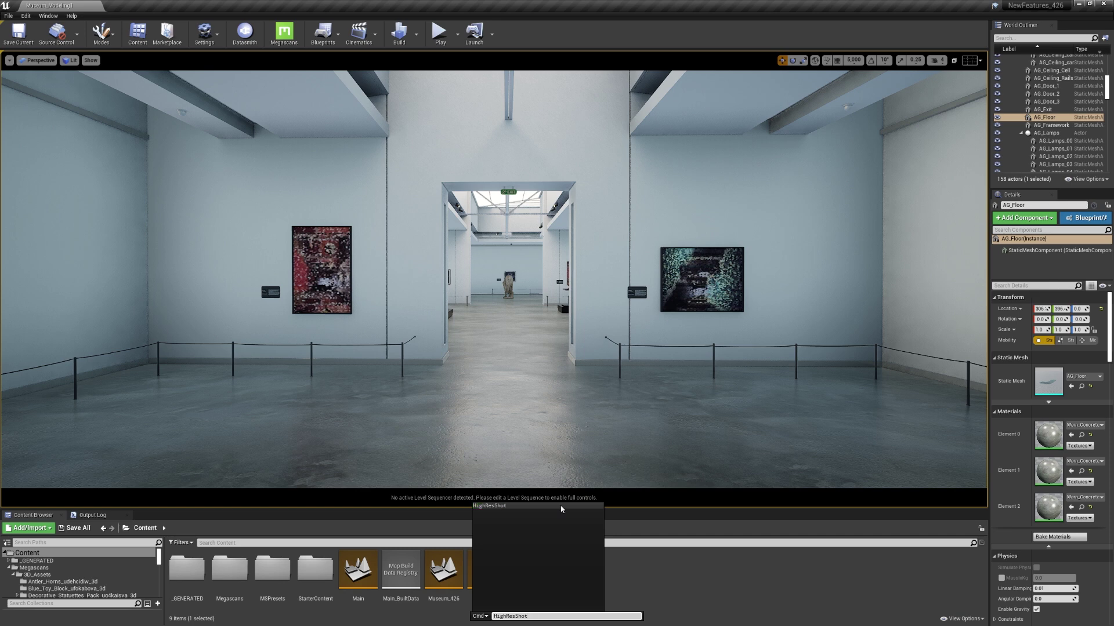
{"action": "type", "text": " 192x192"}
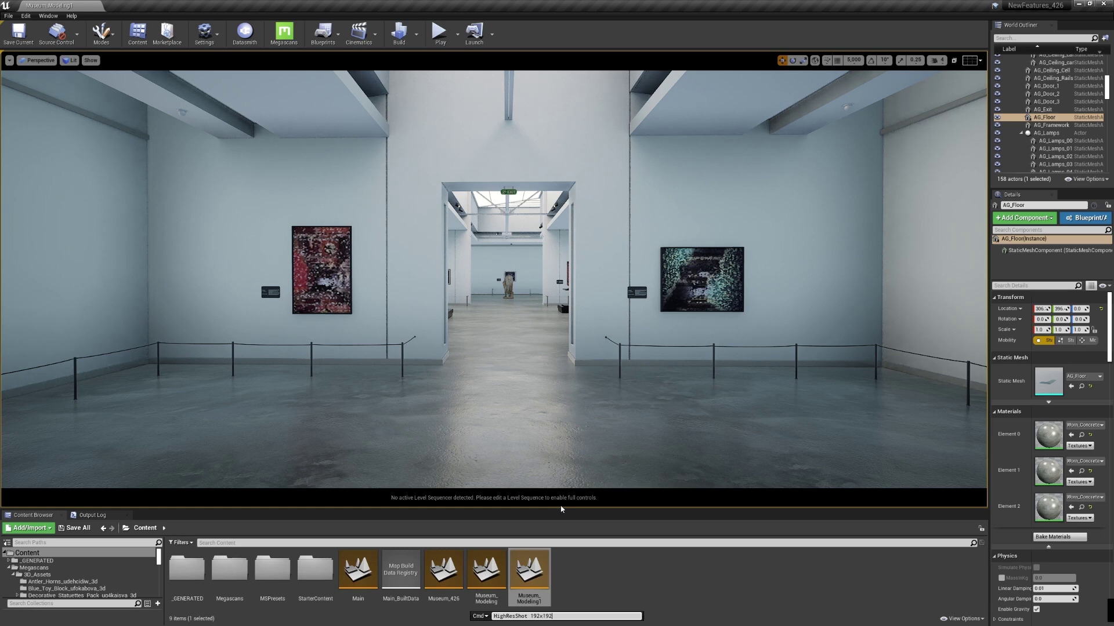
{"action": "key", "text": "Return"}
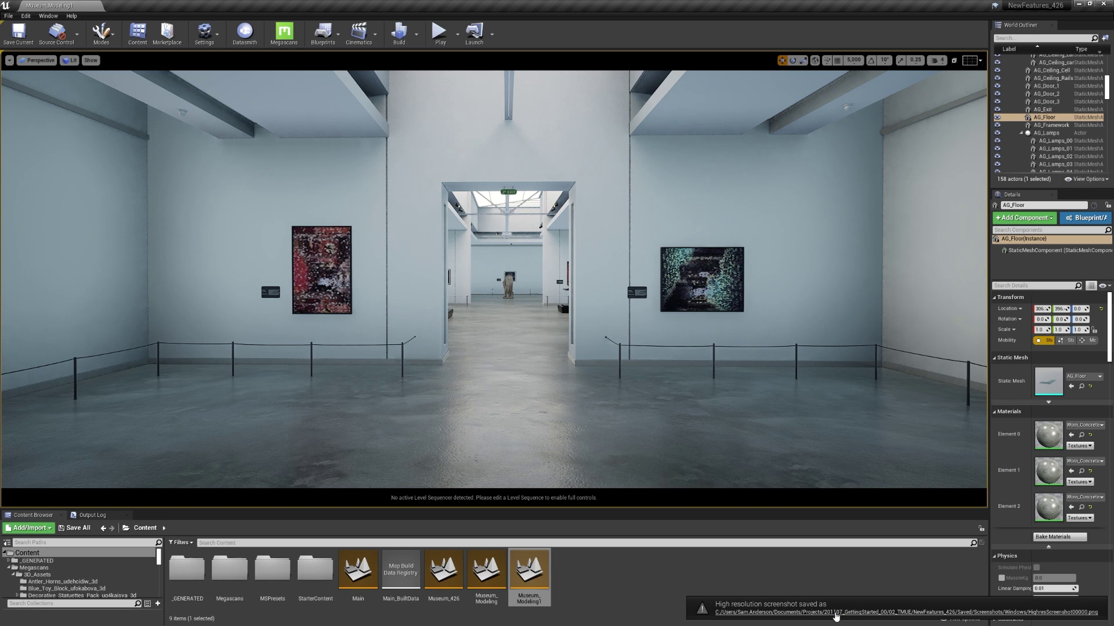
{"action": "left_click", "coordinate": [835, 613]}
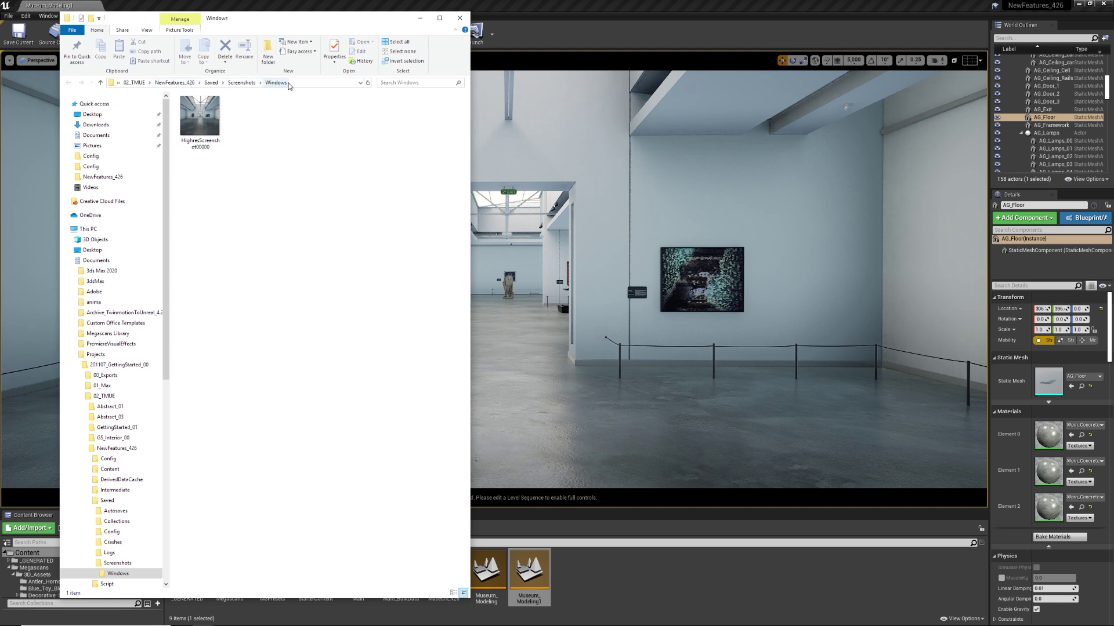
Move the gallery screenshot into the NewFeatures_426 project root folder
{"action": "right_click", "coordinate": [209, 119]}
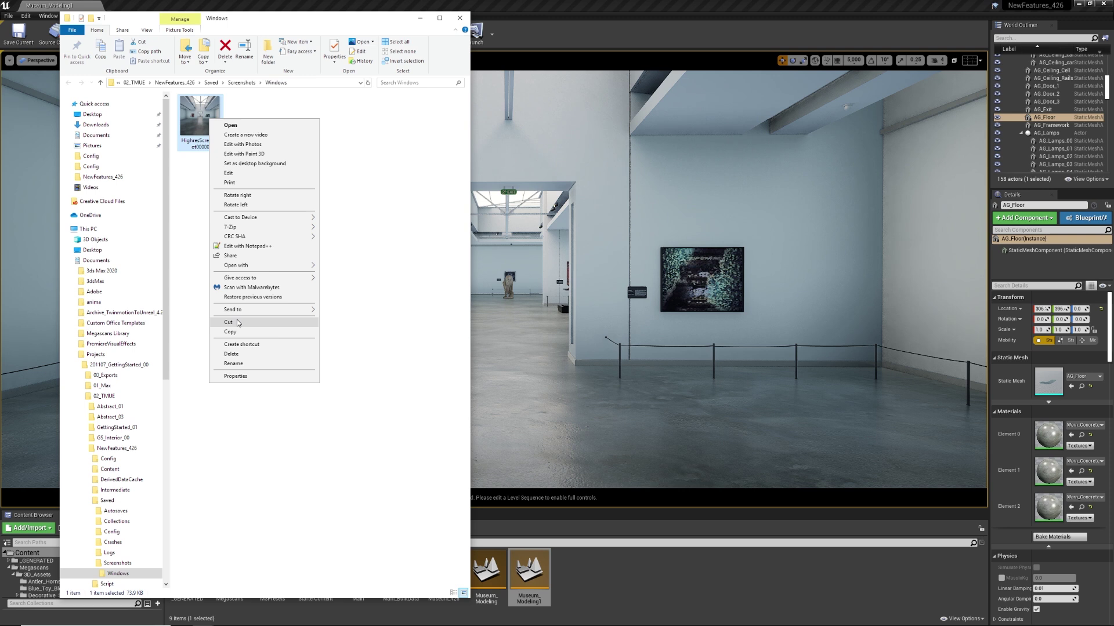
{"action": "key", "text": "Escape"}
{"action": "left_click", "coordinate": [174, 82]}
{"action": "right_click", "coordinate": [362, 489]}
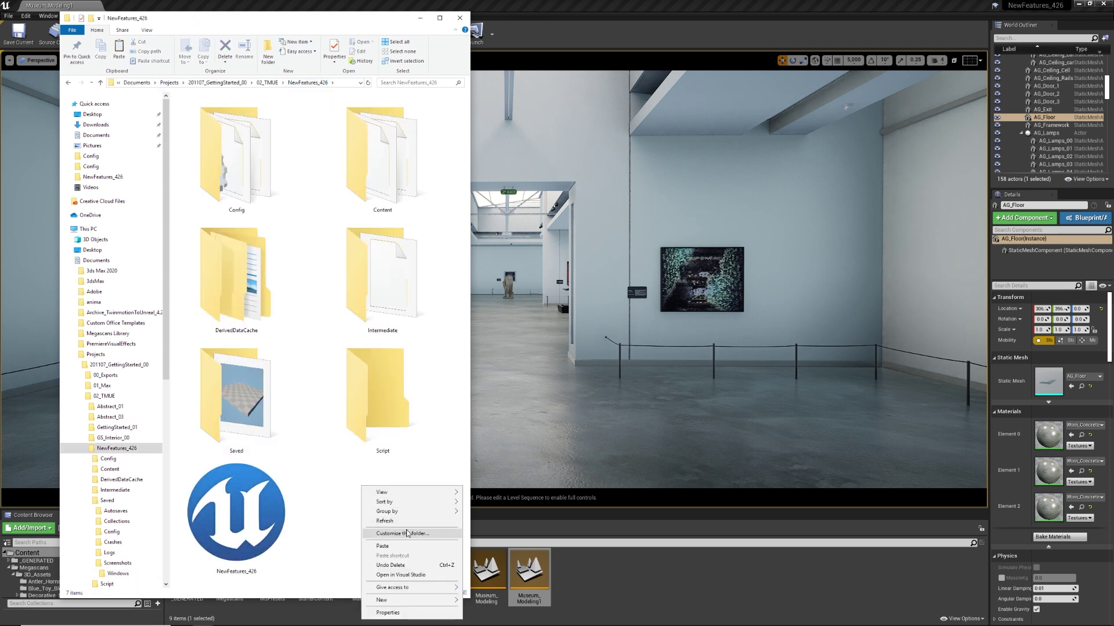
{"action": "left_click", "coordinate": [405, 547]}
Rename the pasted screenshot to NewFeatures_426
{"action": "right_click", "coordinate": [399, 530]}
{"action": "right_click", "coordinate": [240, 525]}
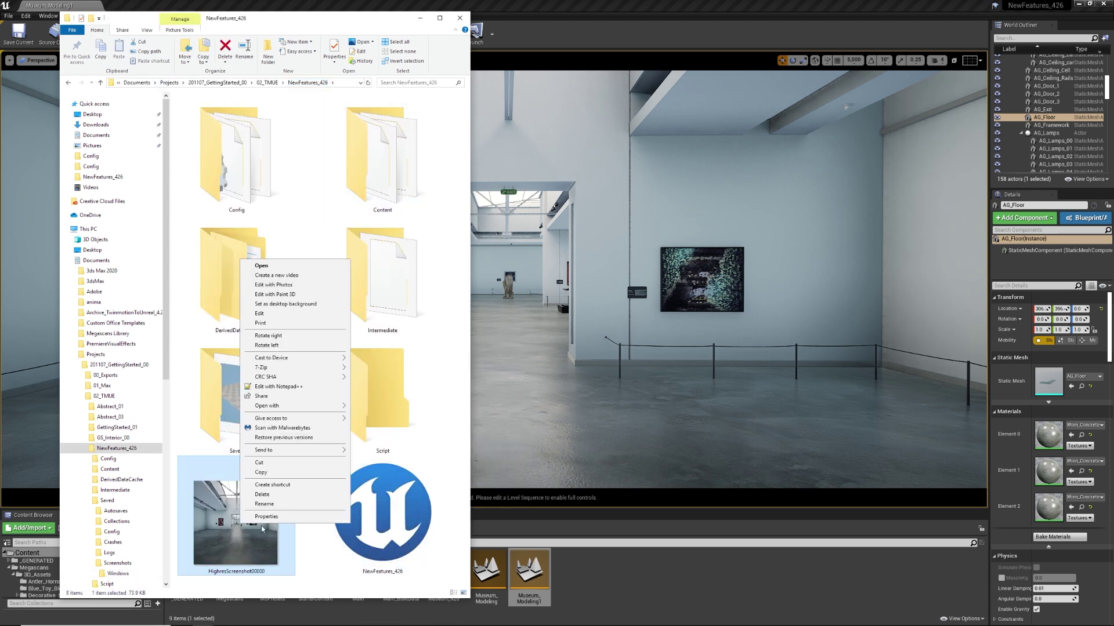
{"action": "left_click", "coordinate": [270, 507]}
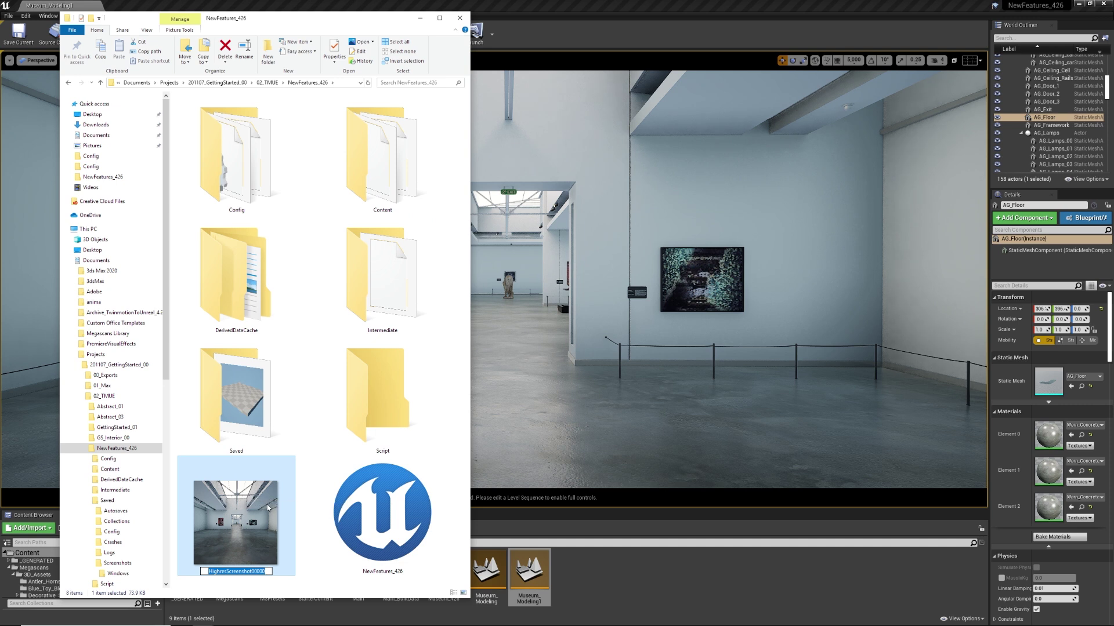
{"action": "type", "text": "NewFeatures_426"}
{"action": "key", "text": "Return"}
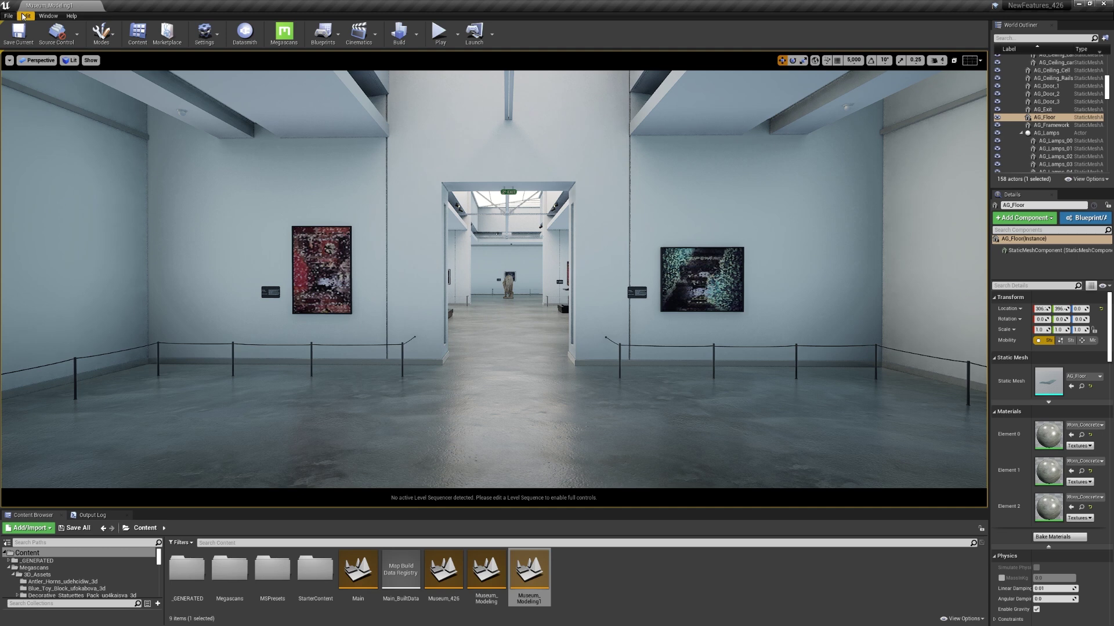
Set the gallery screenshot as the project thumbnail in Project Settings
{"action": "left_click", "coordinate": [25, 16]}
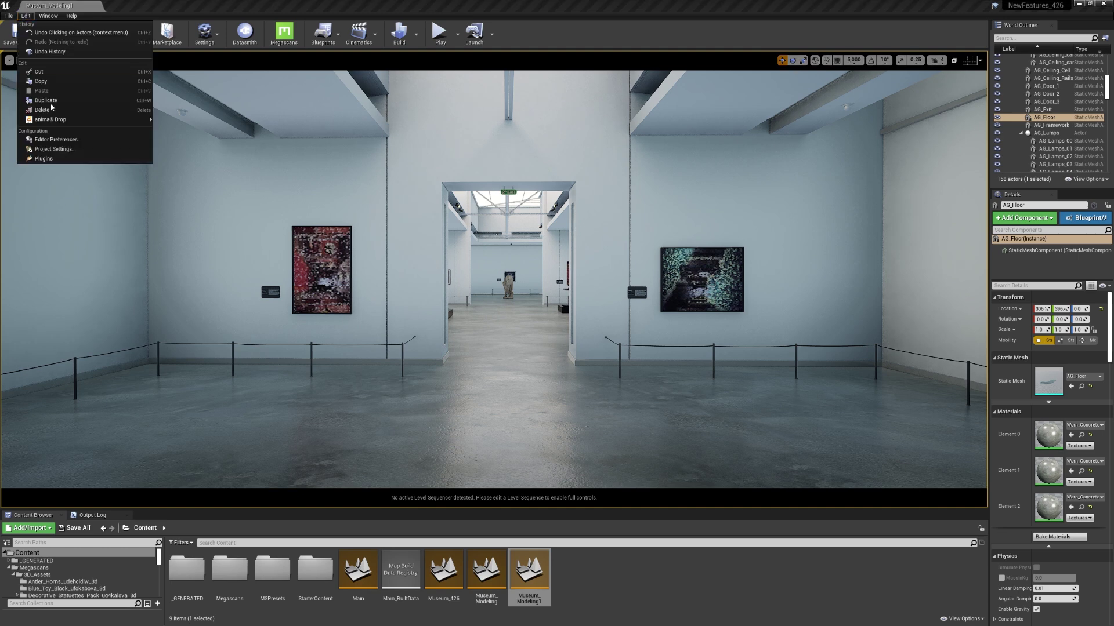
{"action": "left_click", "coordinate": [51, 149]}
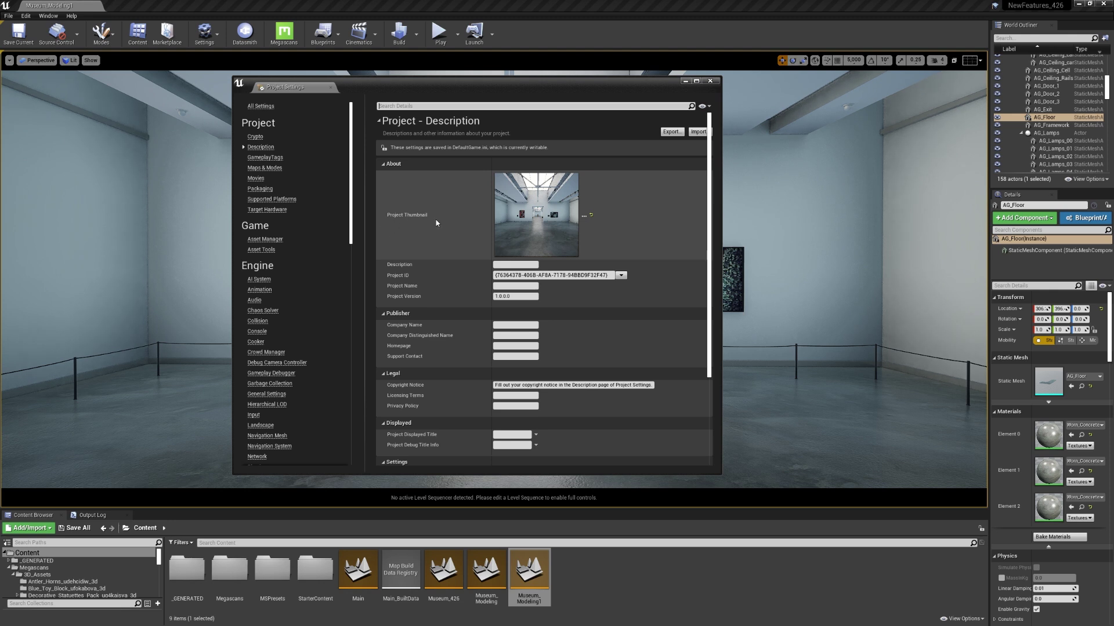
{"action": "left_click", "coordinate": [584, 214]}
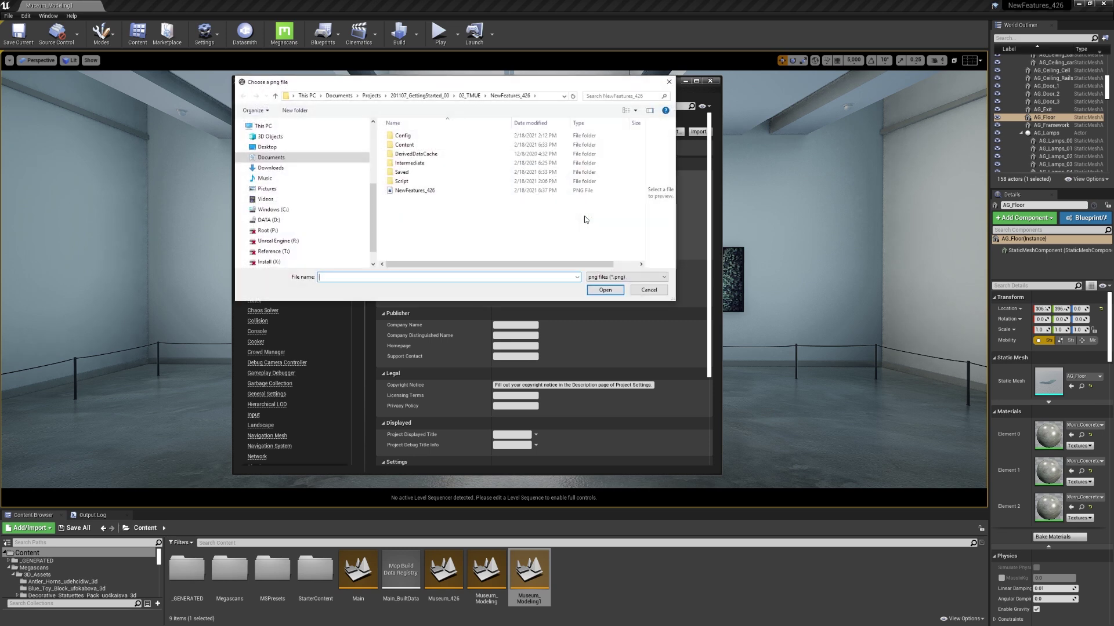
{"action": "left_click", "coordinate": [649, 290]}
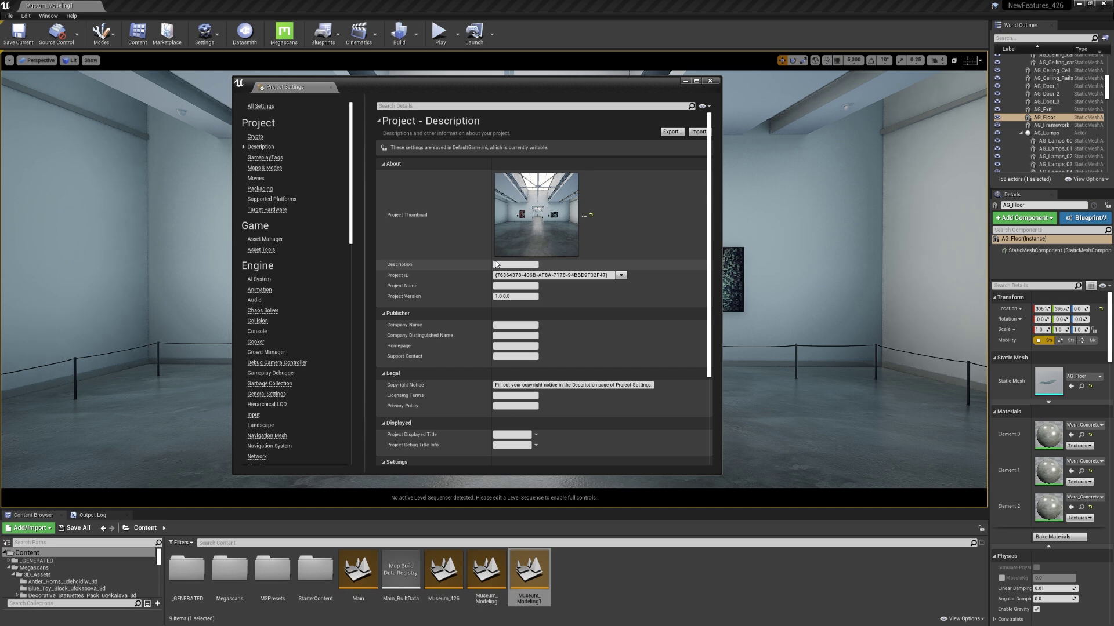
{"action": "left_click", "coordinate": [710, 80]}
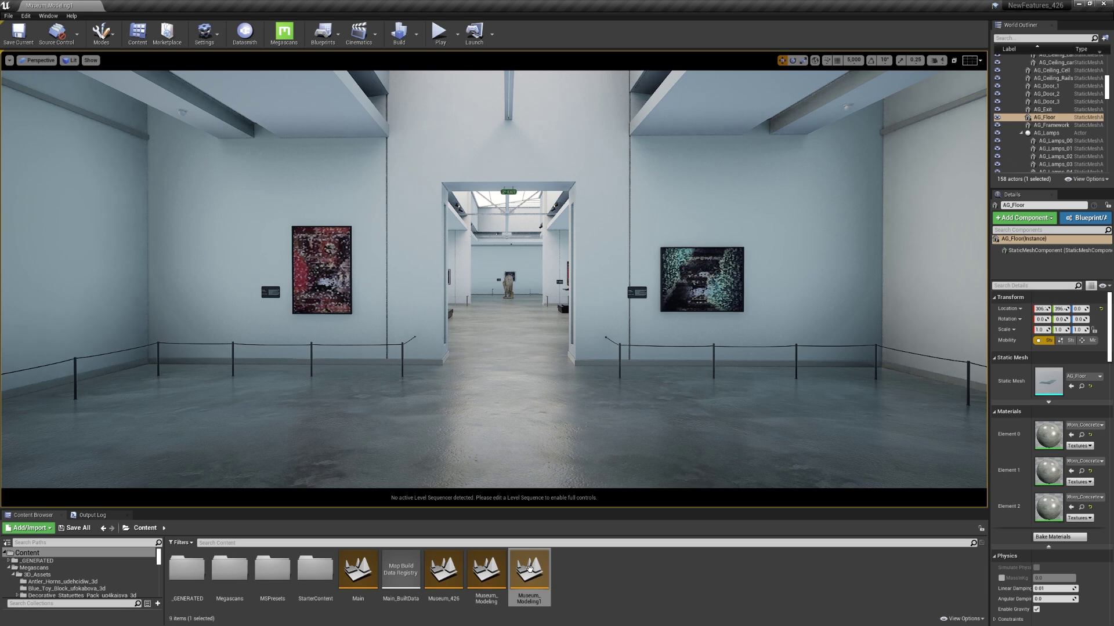
Capture Museum_Modeling1's thumbnail, recapture it from another gallery corner, then clear it
{"action": "right_click", "coordinate": [529, 569]}
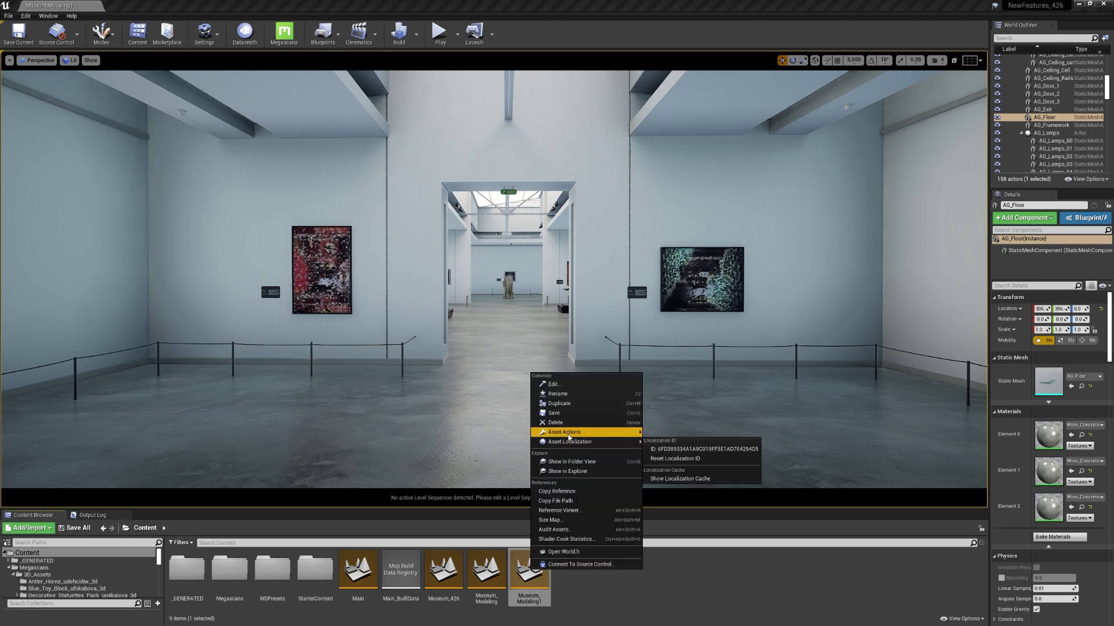
{"action": "mouse_move", "coordinate": [574, 433]}
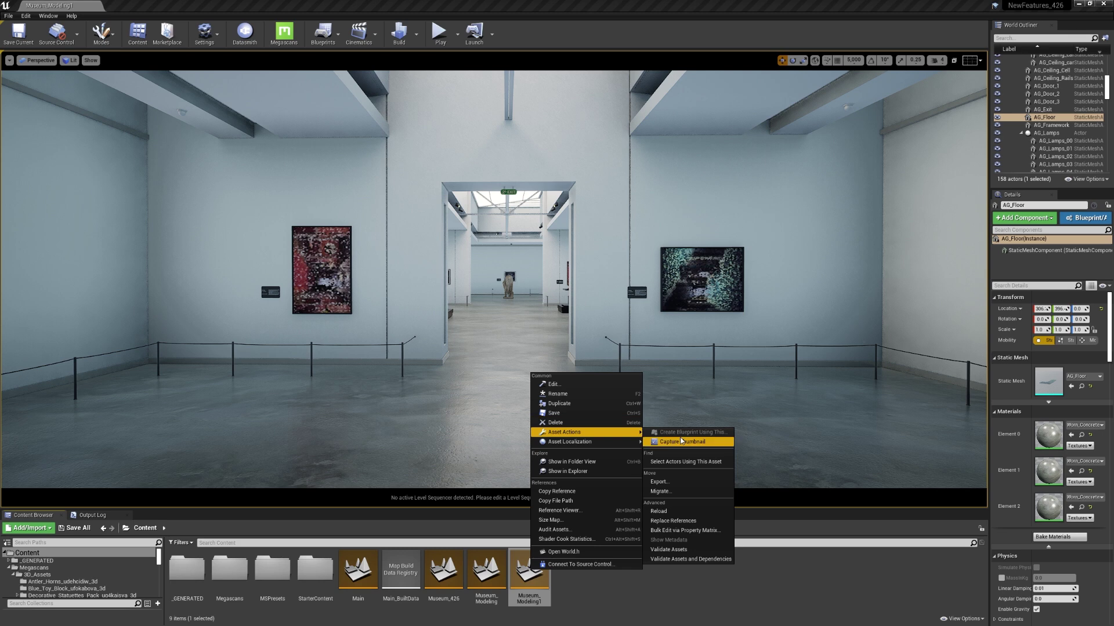
{"action": "left_click", "coordinate": [679, 442]}
{"action": "right_click_drag", "start_coordinate": [666, 441], "coordinate": [664, 400]}
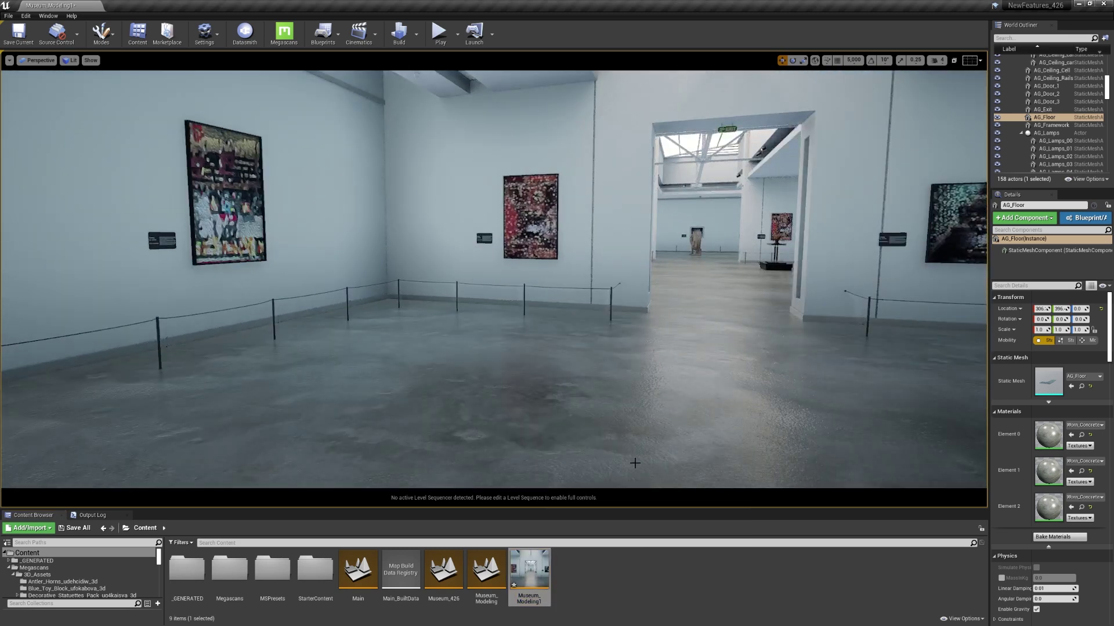
{"action": "right_click", "coordinate": [519, 565]}
{"action": "mouse_move", "coordinate": [554, 428]}
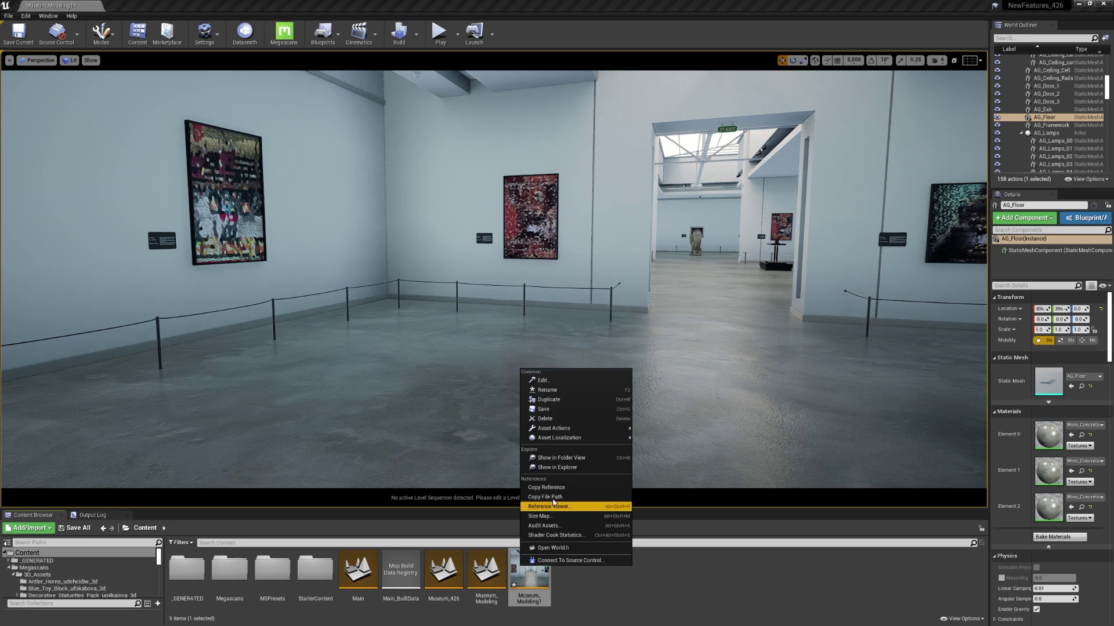
{"action": "left_click", "coordinate": [637, 435]}
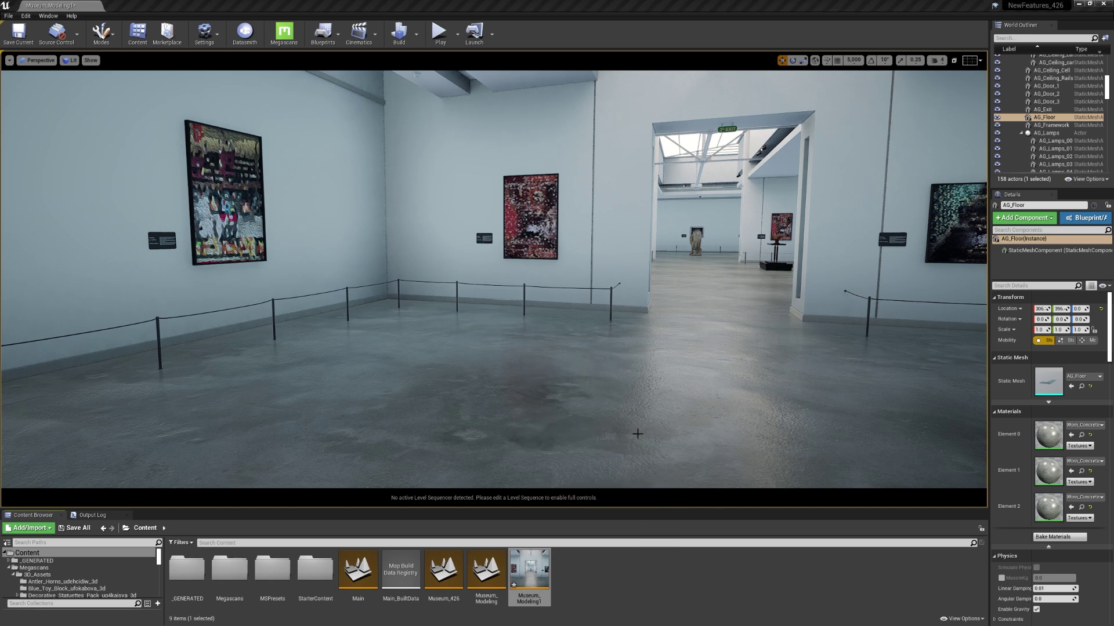
{"action": "right_click", "coordinate": [528, 578]}
{"action": "mouse_move", "coordinate": [575, 437]}
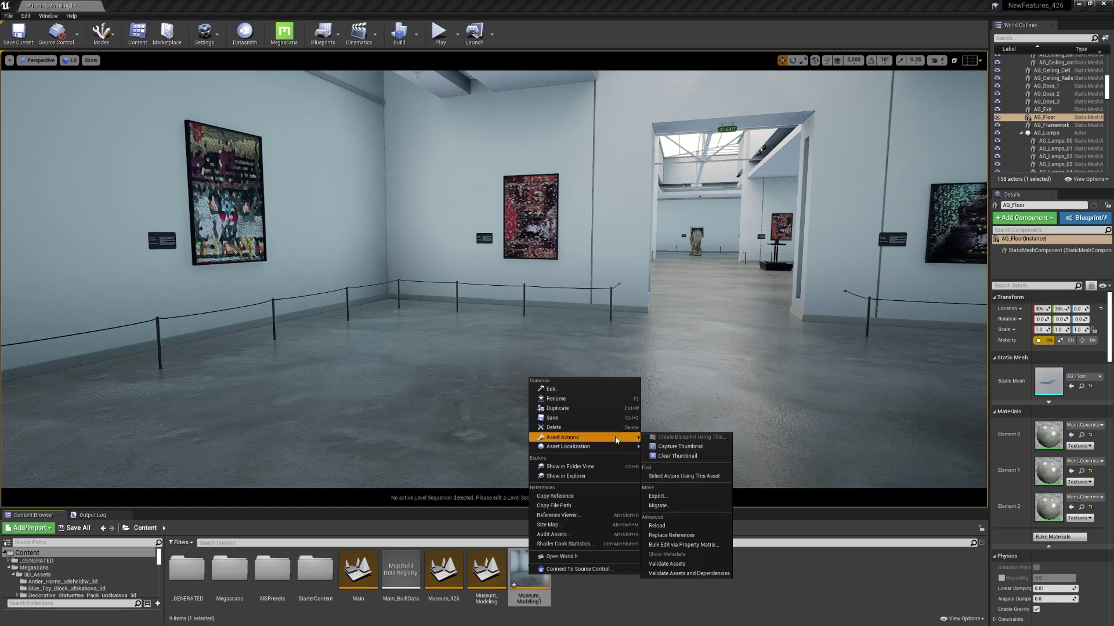
{"action": "left_click", "coordinate": [676, 456]}
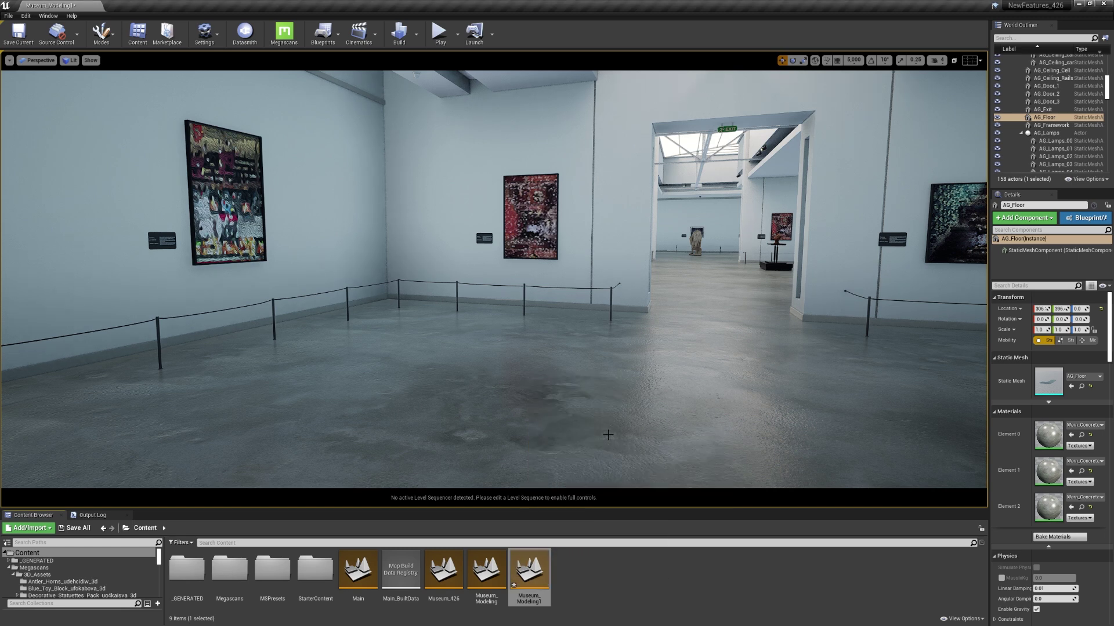
Browse to Megascans > 3D_Assets > Wooden_Toy_Horse and select SM_Wooden_Toy_Horse
{"action": "double_click", "coordinate": [228, 570]}
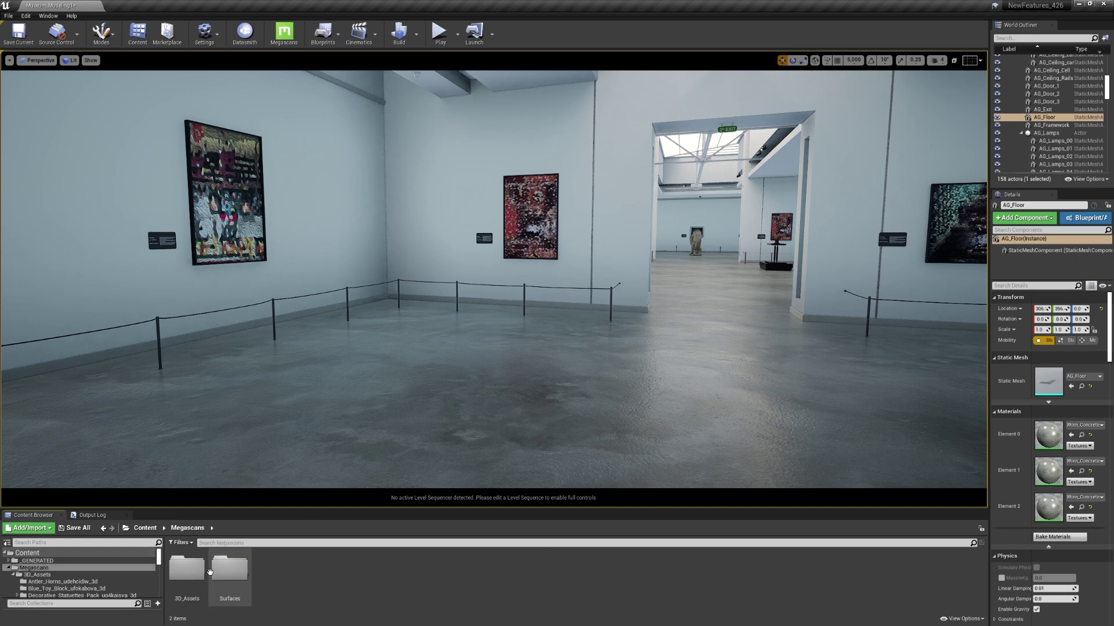
{"action": "double_click", "coordinate": [187, 569]}
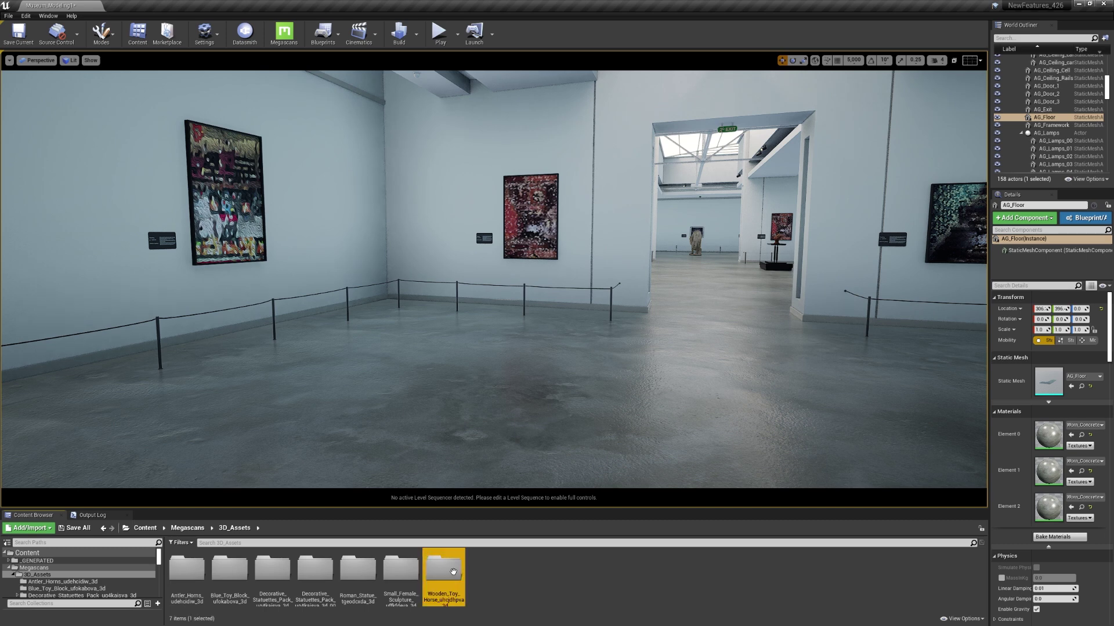
{"action": "double_click", "coordinate": [453, 572]}
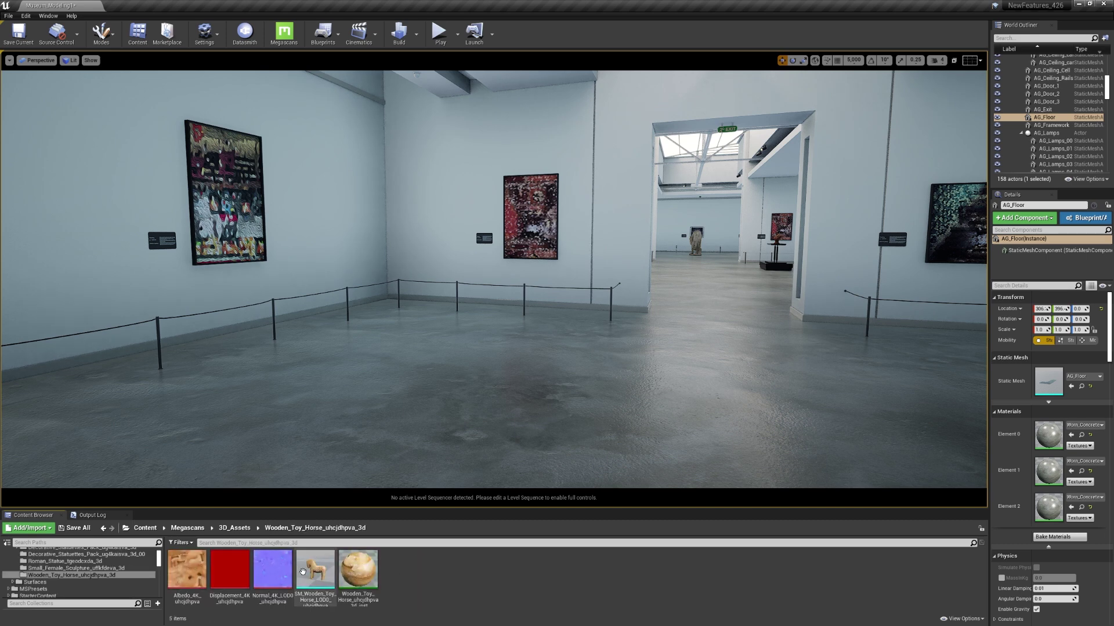
{"action": "left_click", "coordinate": [301, 572]}
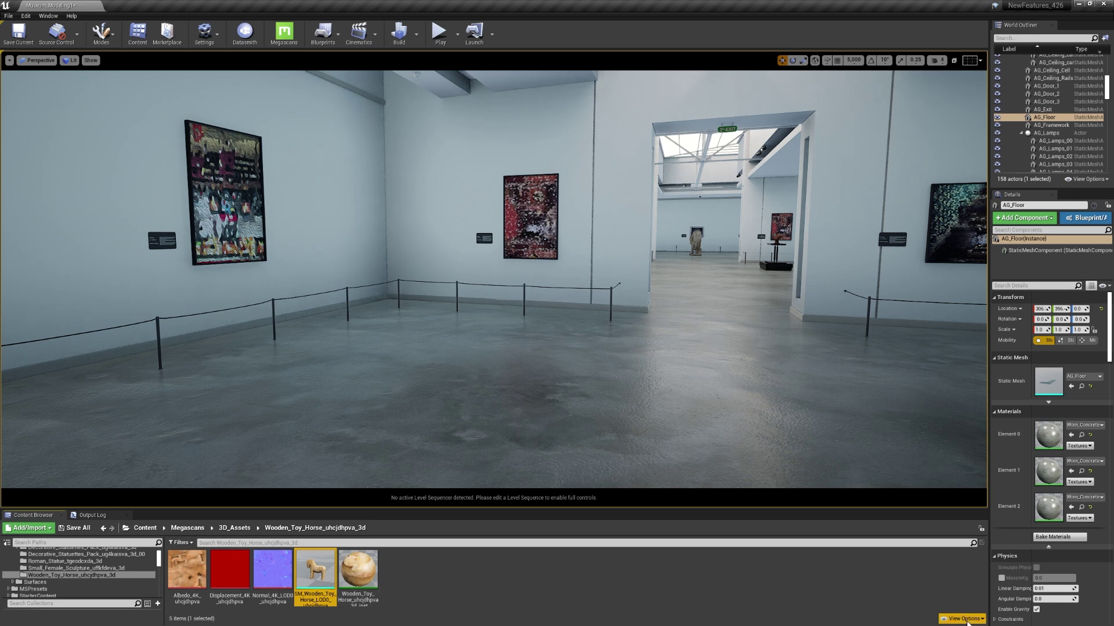
Enable Thumbnail Edit Mode, then rotate and shrink the horse inside its thumbnail
{"action": "left_click", "coordinate": [968, 621]}
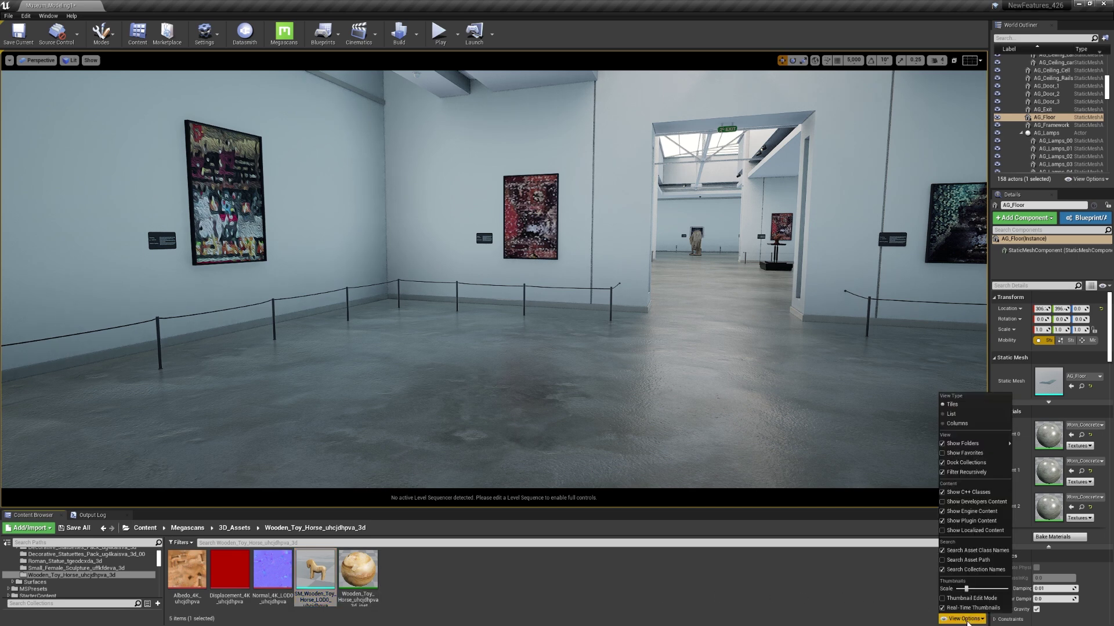
{"action": "left_click", "coordinate": [944, 601]}
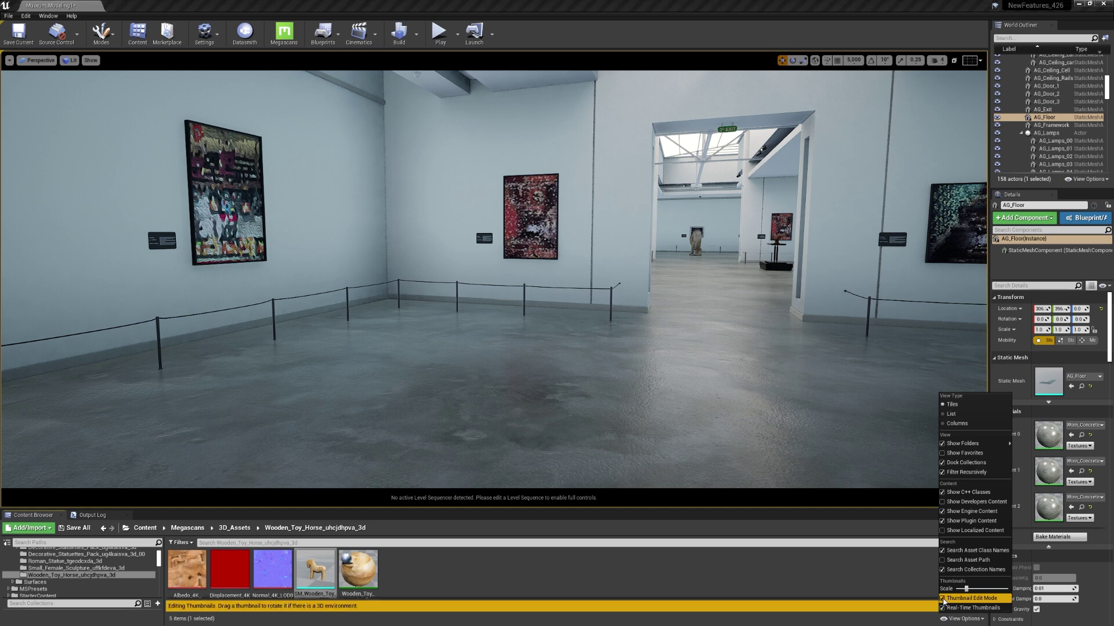
{"action": "left_click", "coordinate": [323, 585]}
{"action": "mouse_move", "coordinate": [324, 584]}
{"action": "left_mouse_down"}
{"action": "mouse_move", "coordinate": [323, 558]}
{"action": "mouse_move", "coordinate": [321, 580]}
{"action": "left_mouse_up"}
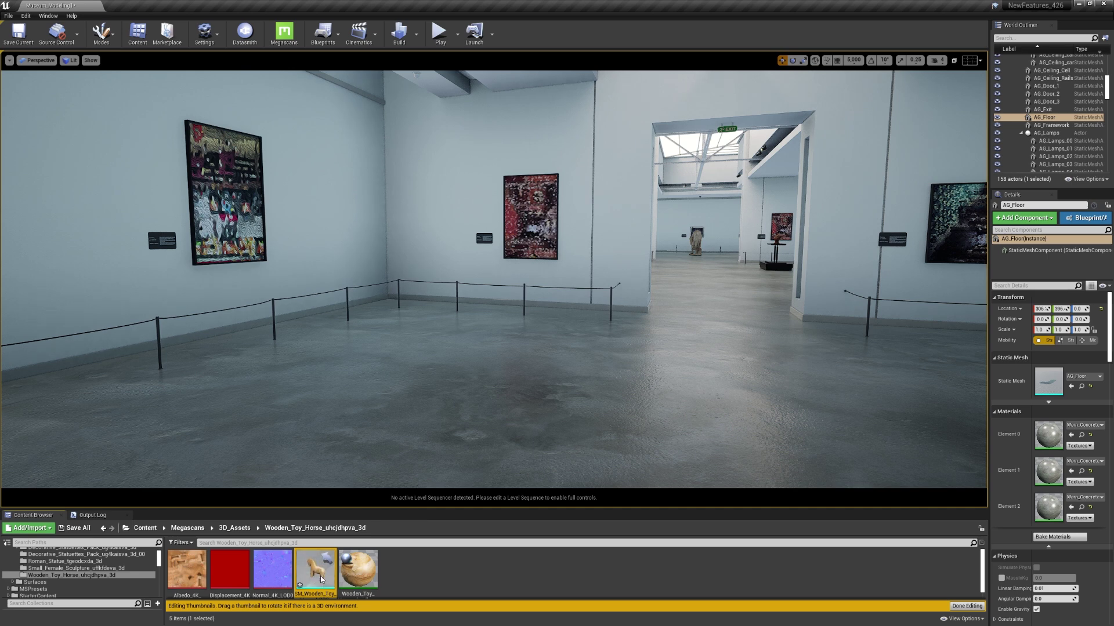
{"action": "left_click_drag", "start_coordinate": [327, 557], "coordinate": [327, 558]}
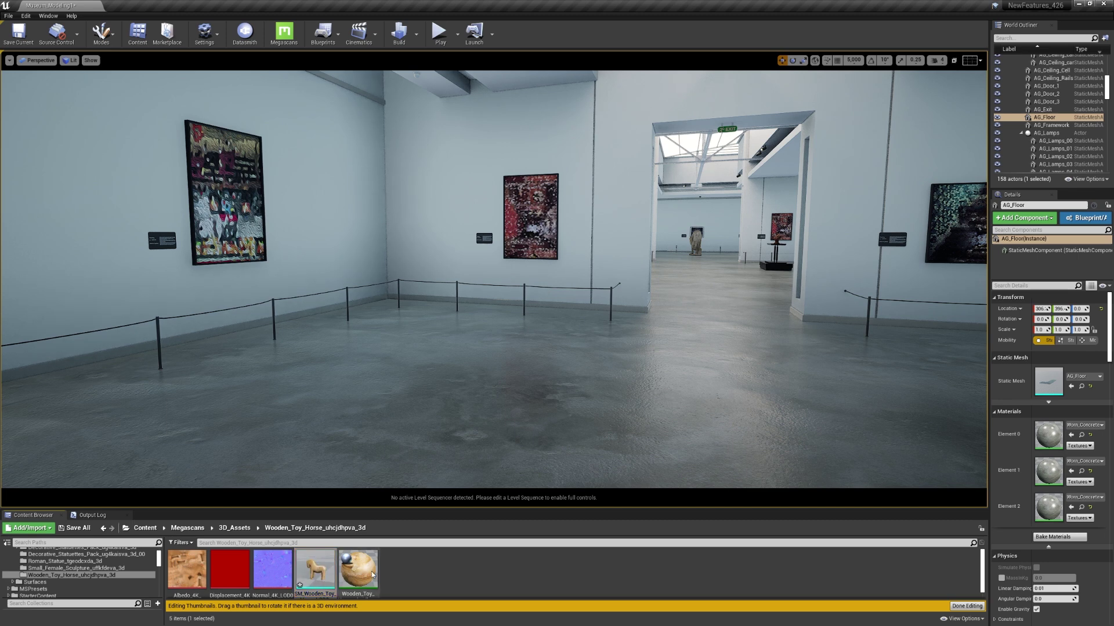
Rotate the material thumbnail sphere, switch it to a box and back, then finish editing
{"action": "left_click_drag", "start_coordinate": [352, 564], "coordinate": [352, 565]}
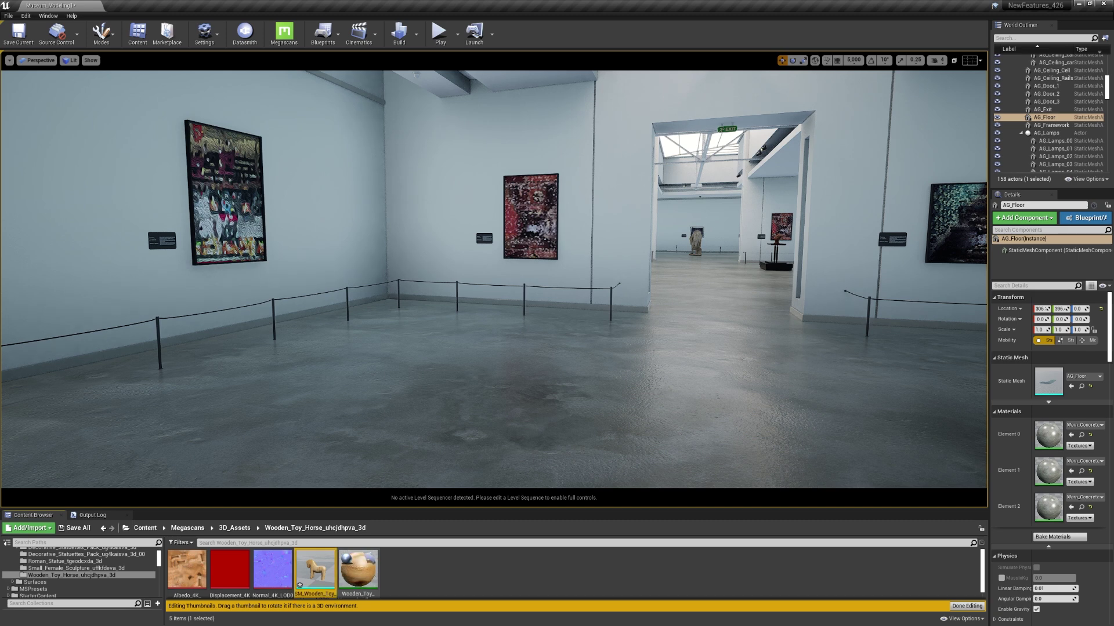
{"action": "left_click", "coordinate": [348, 564]}
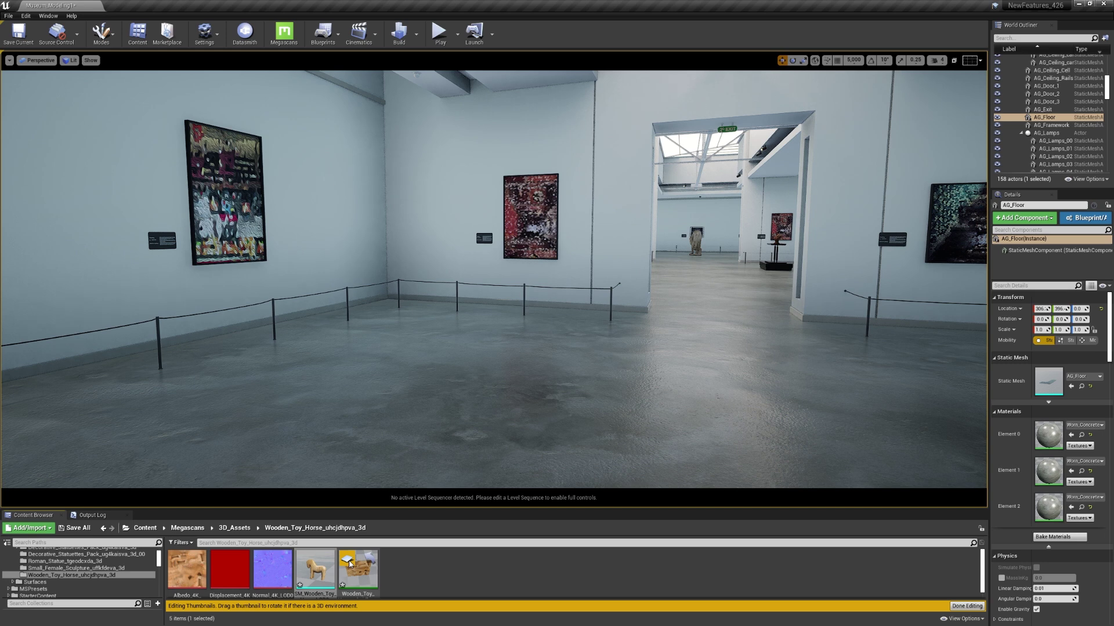
{"action": "left_click", "coordinate": [347, 563]}
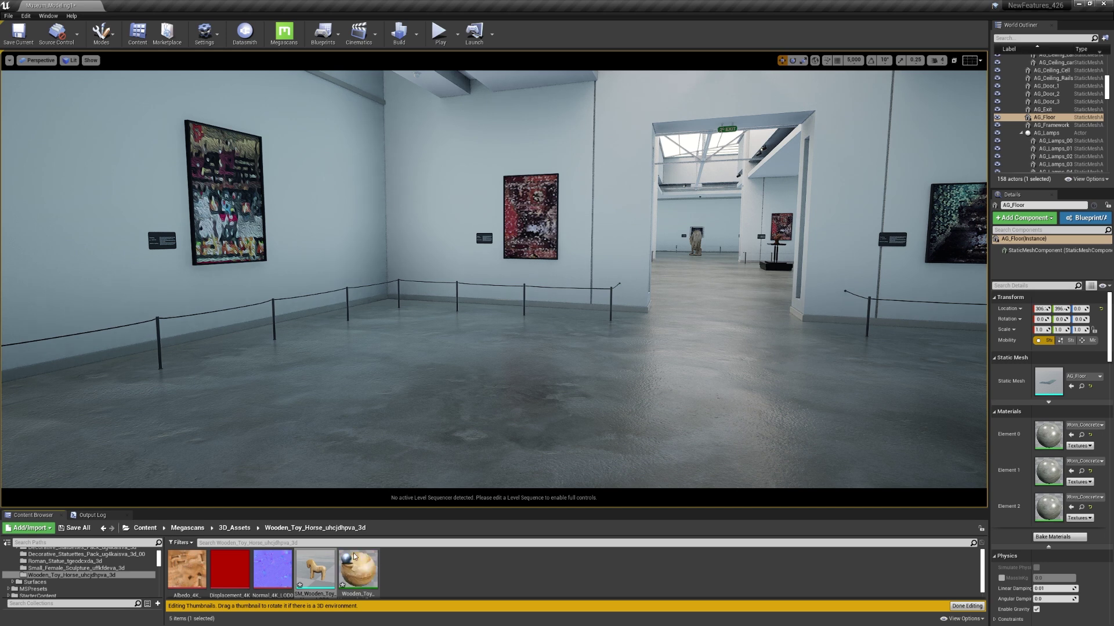
{"action": "left_click", "coordinate": [967, 607]}
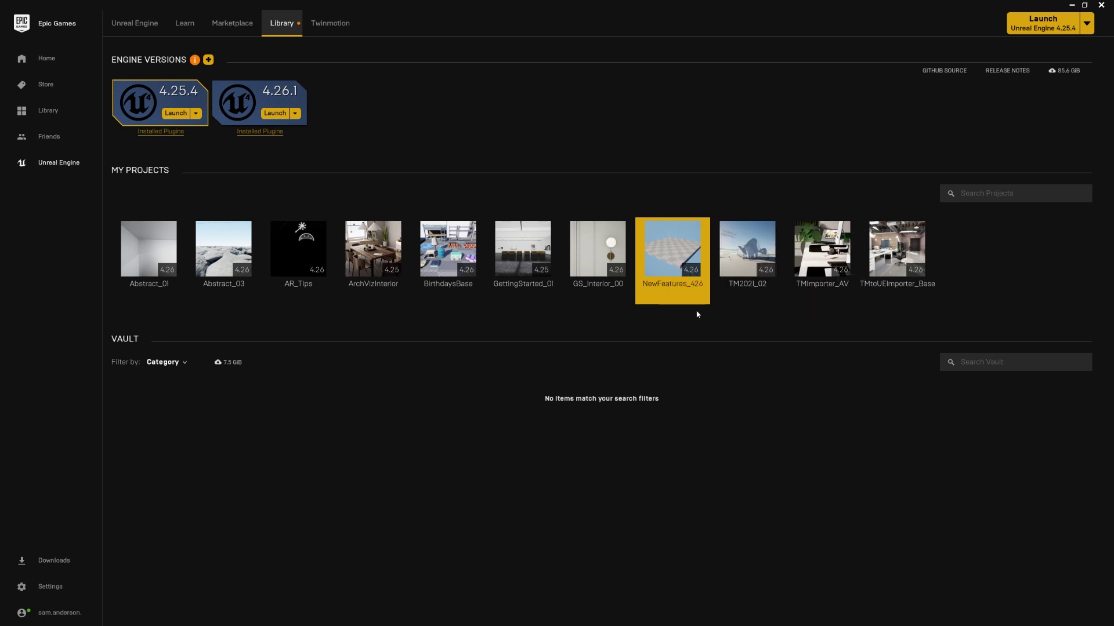
Launch engine 4.26.1 and open NewFeatures_426 from the Project Browser
{"action": "left_click", "coordinate": [276, 114]}
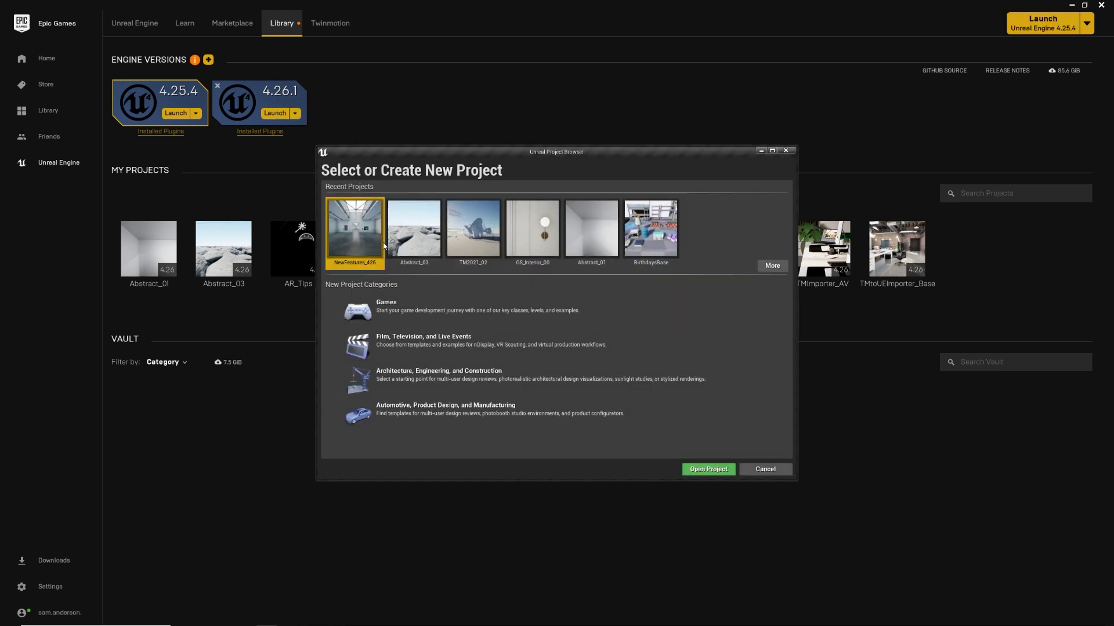
{"action": "left_click_drag", "start_coordinate": [612, 156], "coordinate": [462, 139]}
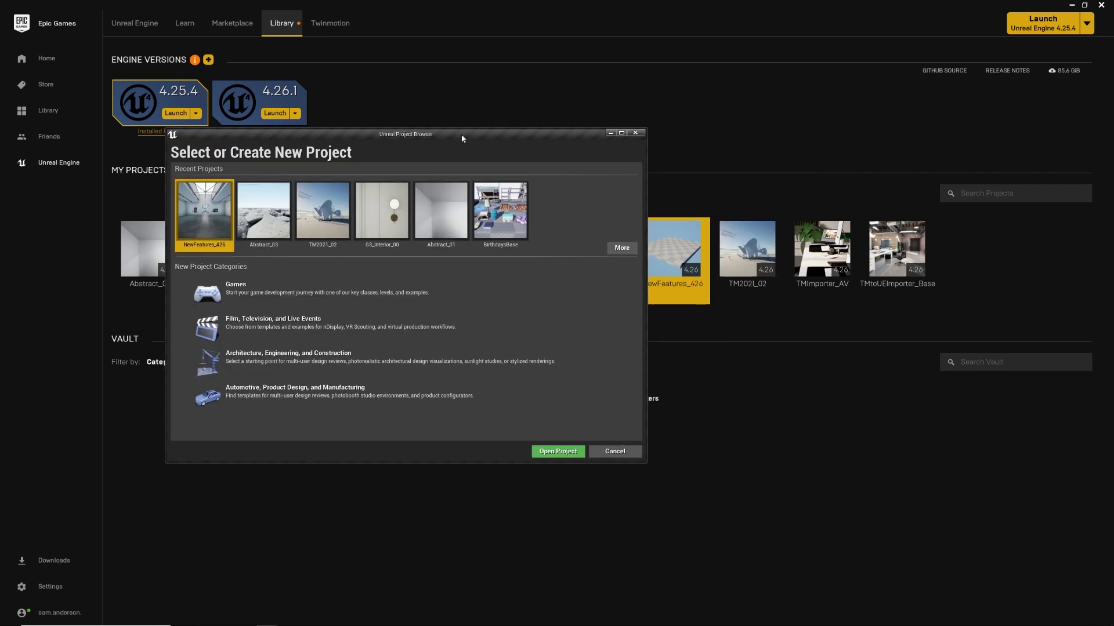
{"action": "left_click", "coordinate": [567, 451]}
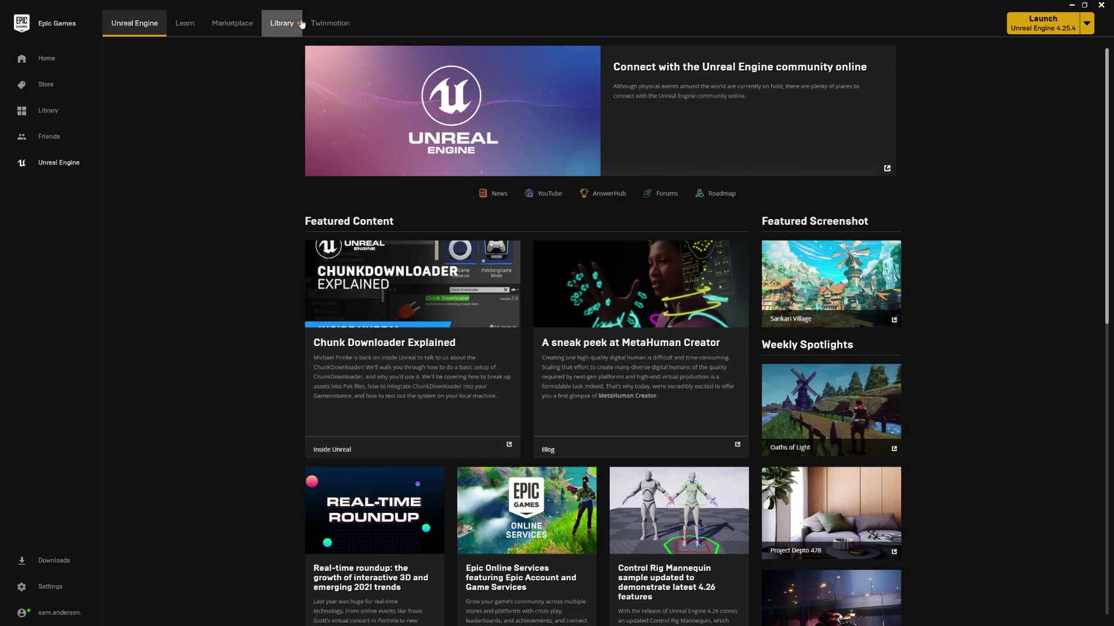
Switch the Epic Games Launcher to its Library tab
{"action": "left_click", "coordinate": [281, 23]}
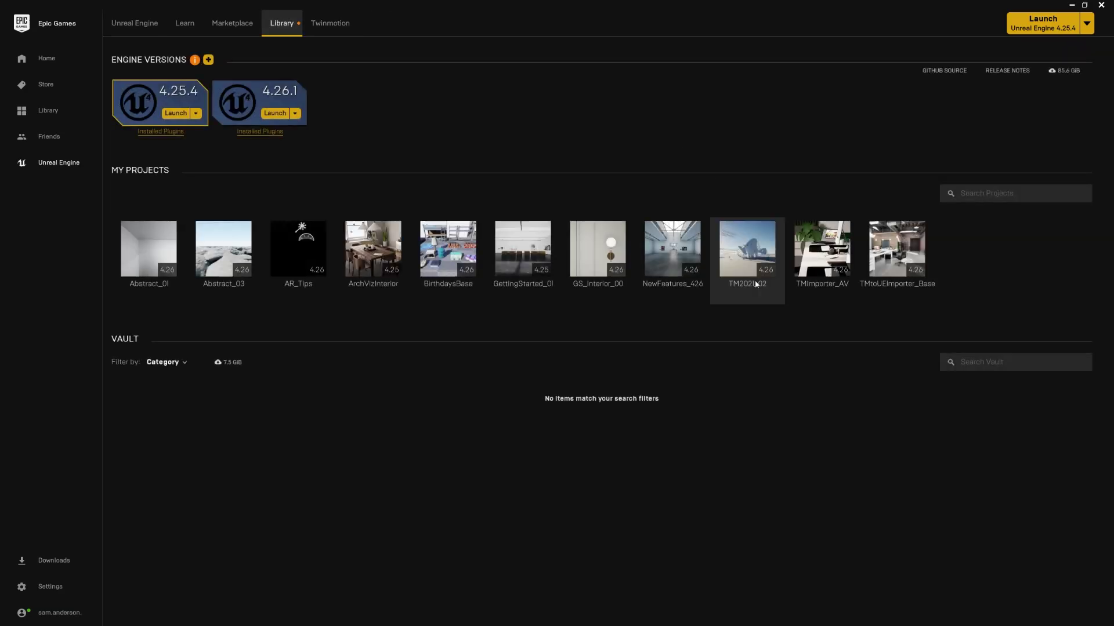